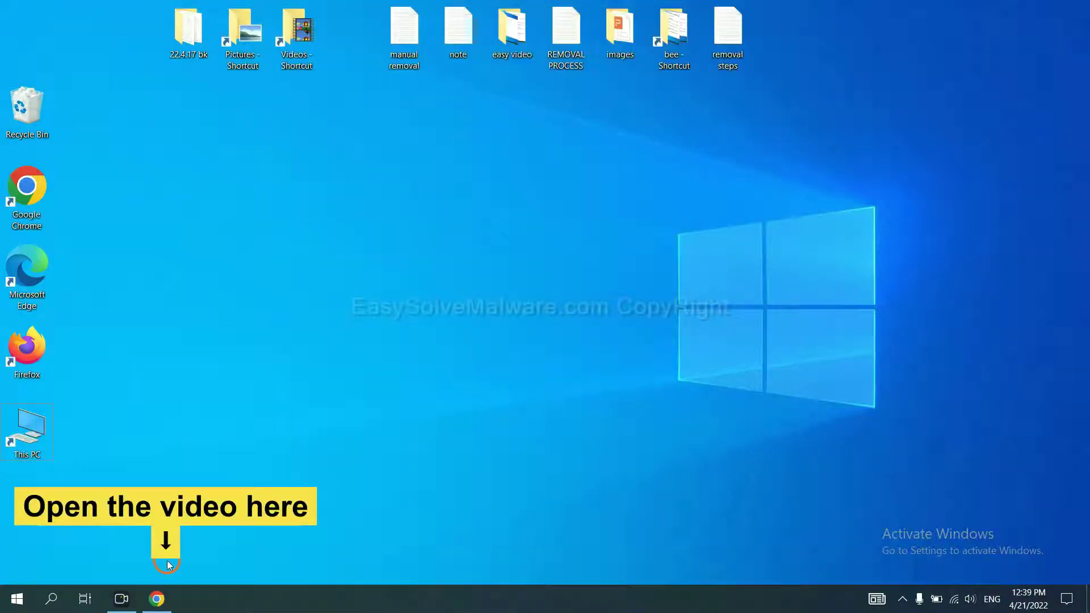
- Download the SpyHunter installer for Windows from the EasySolveMalware removal guide
left_click(159, 597)
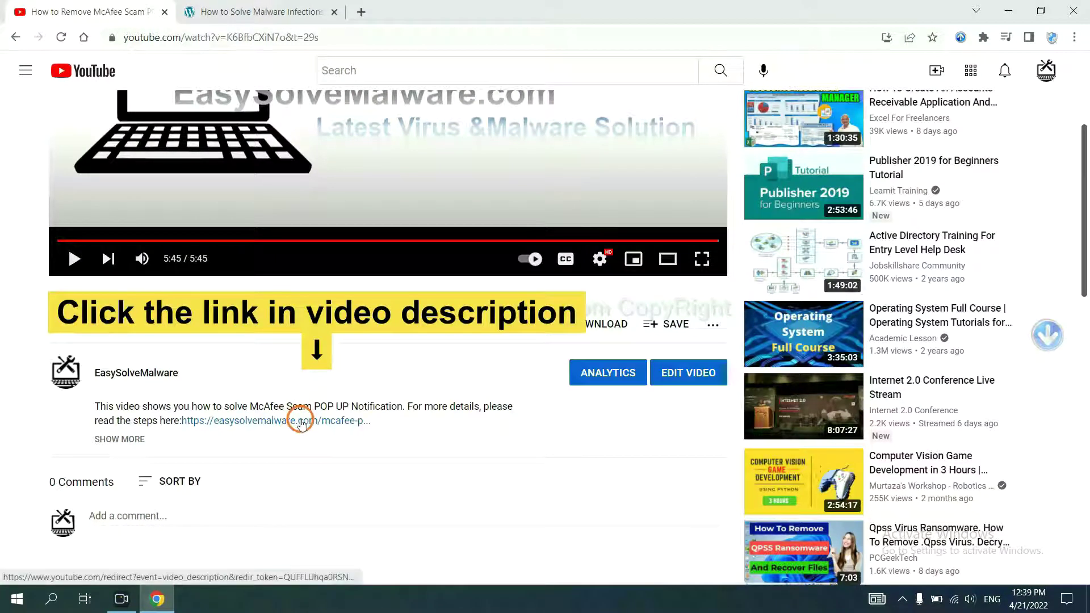
left_click(280, 9)
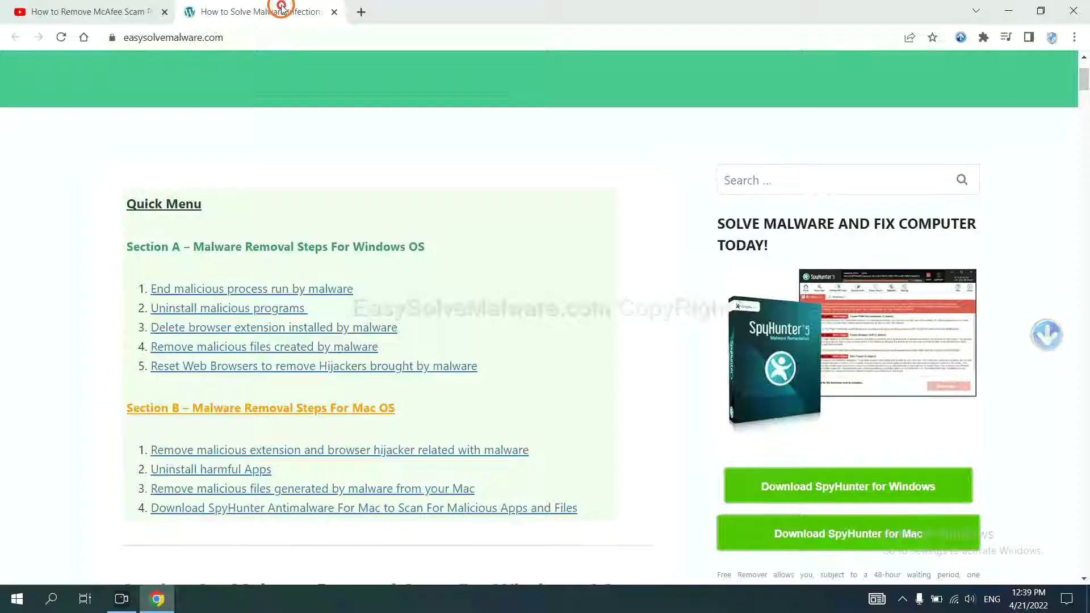
scroll(1082, 287, "down", 3)
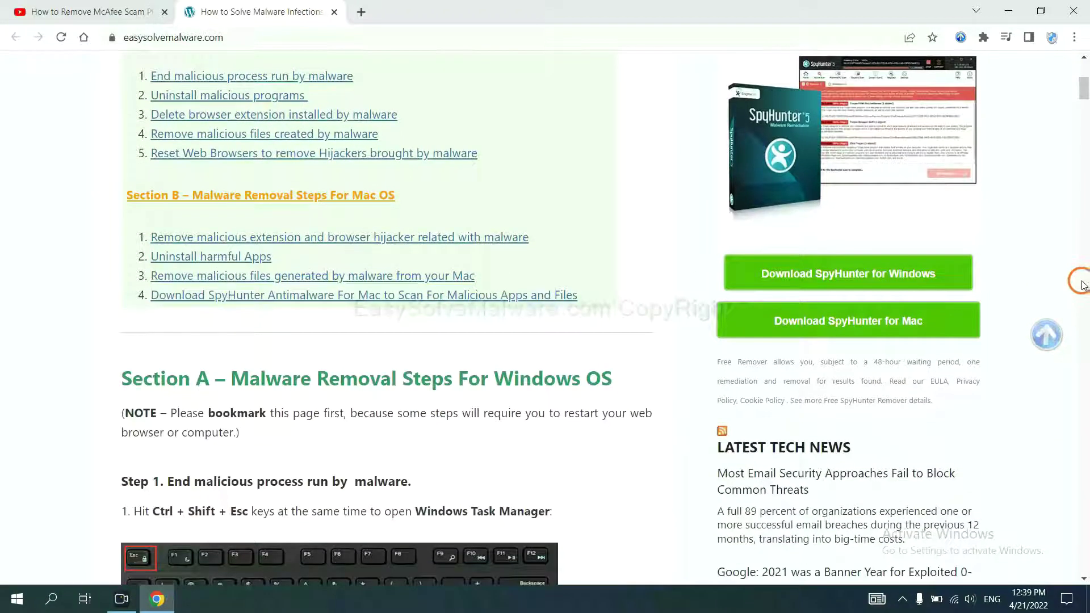
left_click(924, 273)
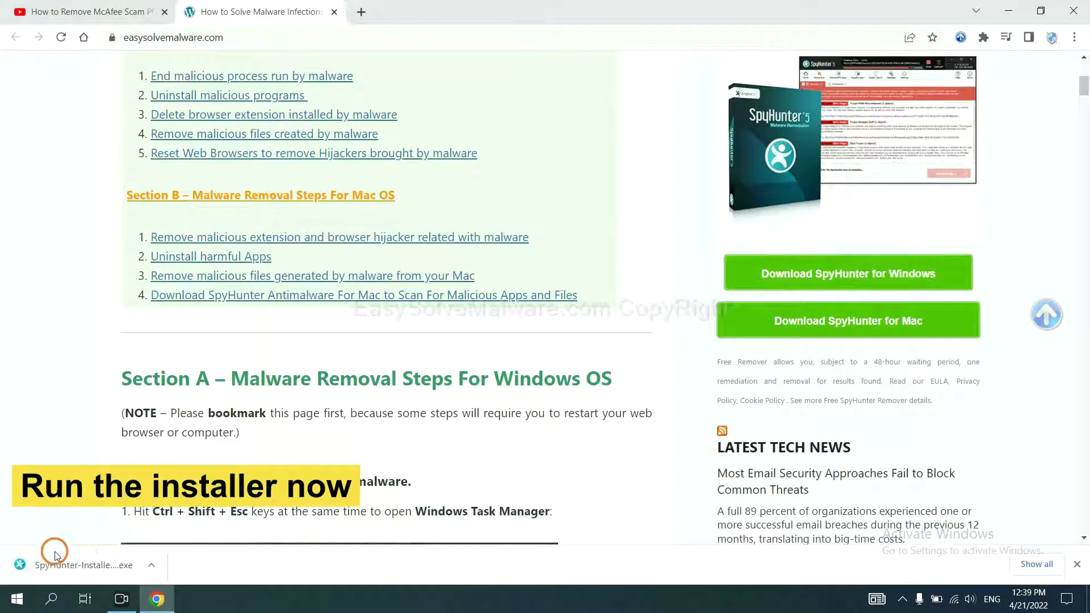
- Run the SpyHunter 5 installer in English, accept the EULA and Privacy Policy, and start installation
left_click(71, 567)
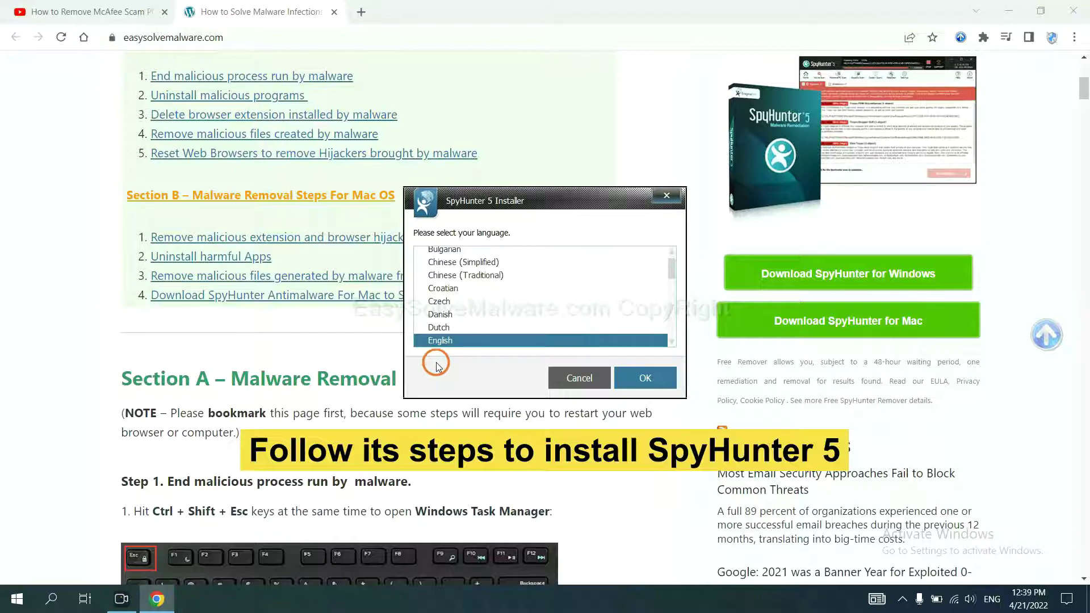
left_click(636, 377)
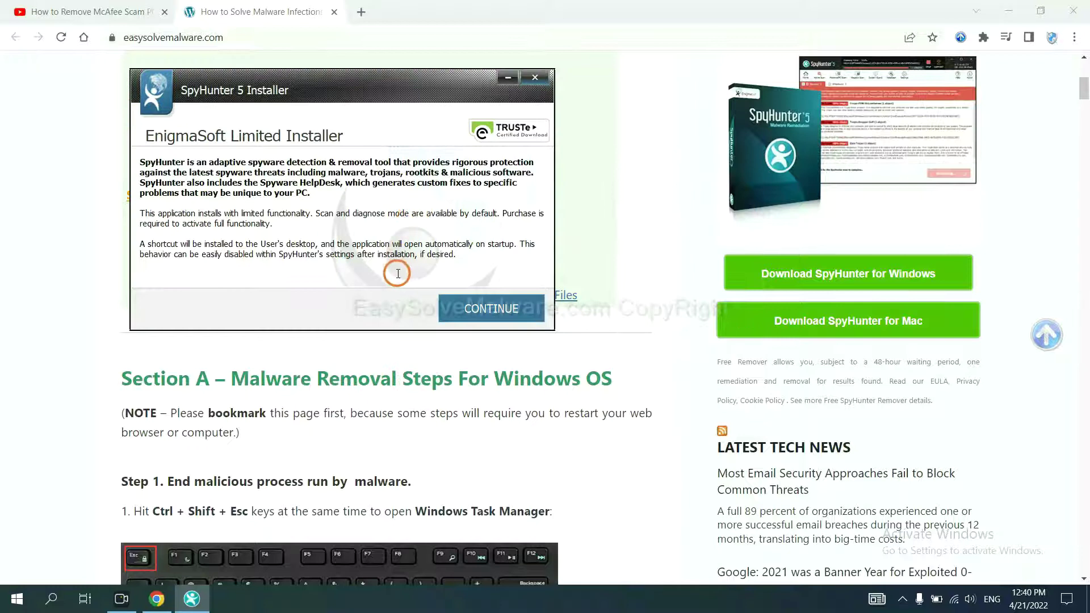
left_click(465, 309)
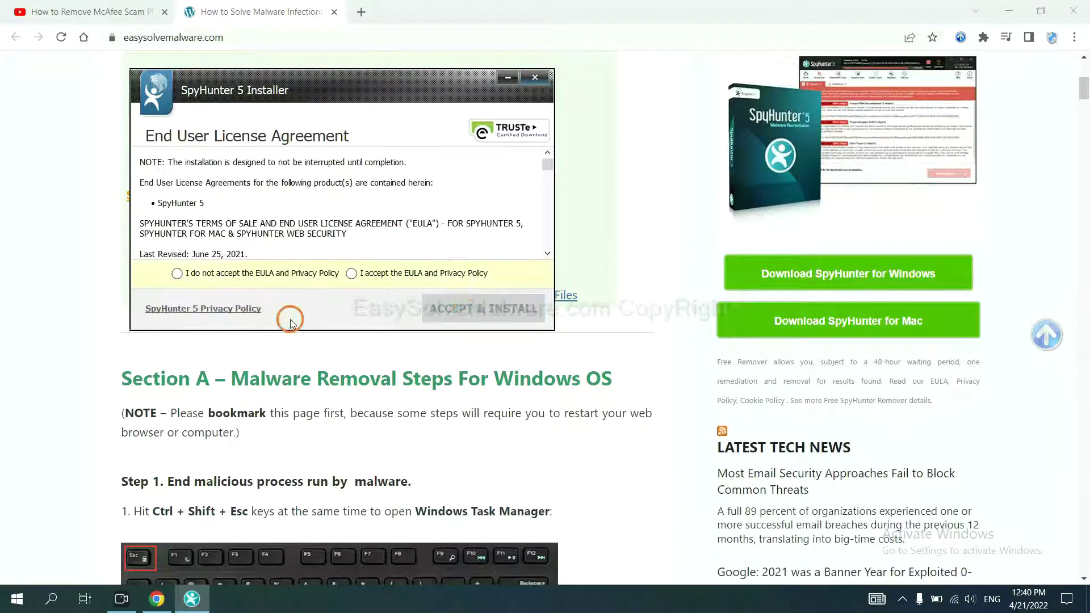
left_click(352, 273)
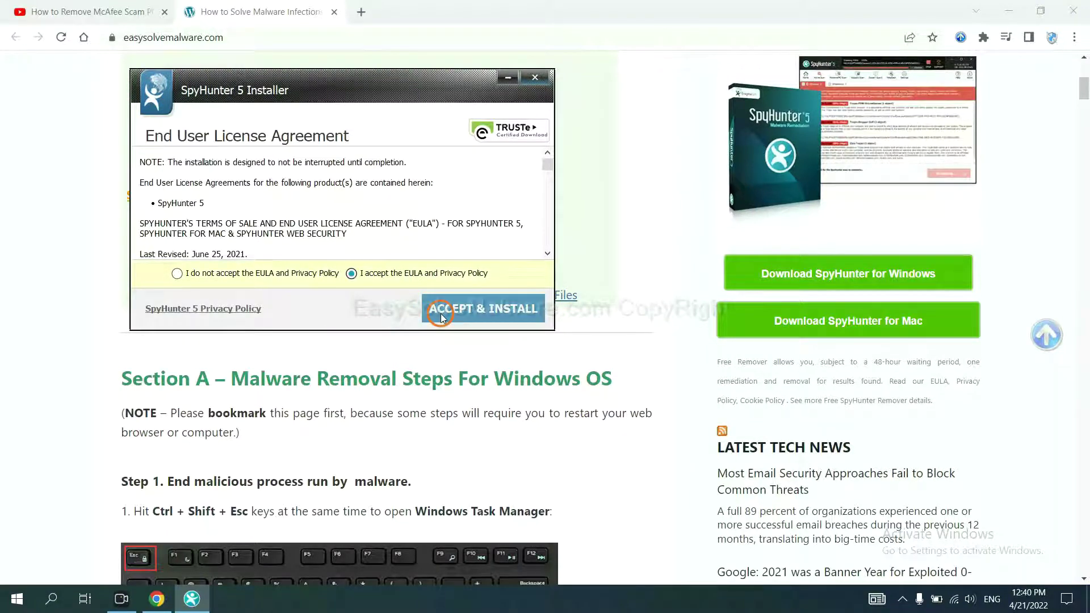
left_click(442, 314)
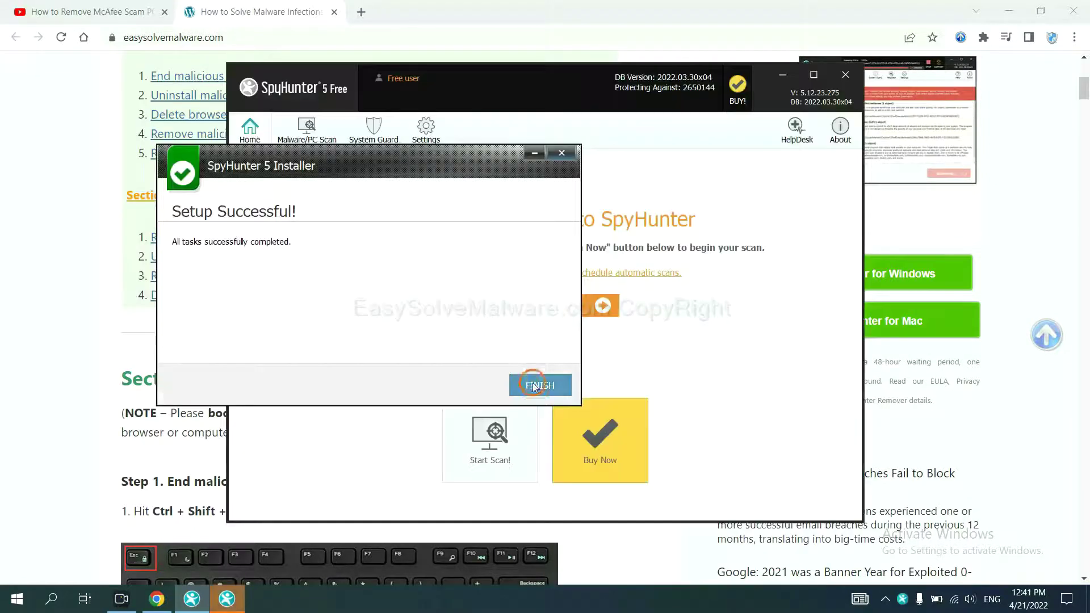
- Dismiss the setup message, scan the computer, and continue past the remove360.bat unknown object
left_click(536, 383)
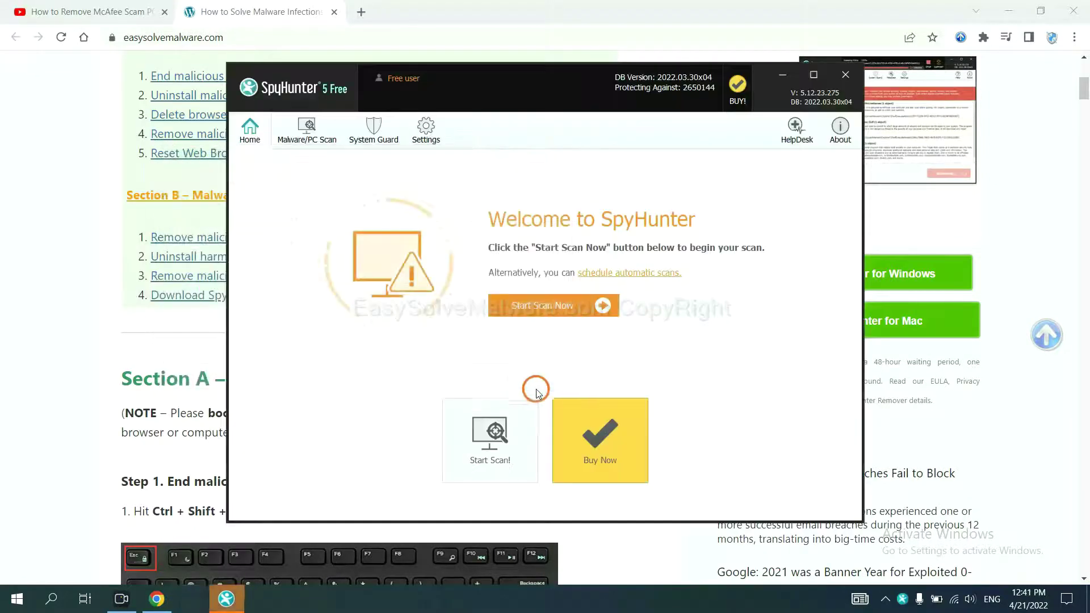
left_click(537, 308)
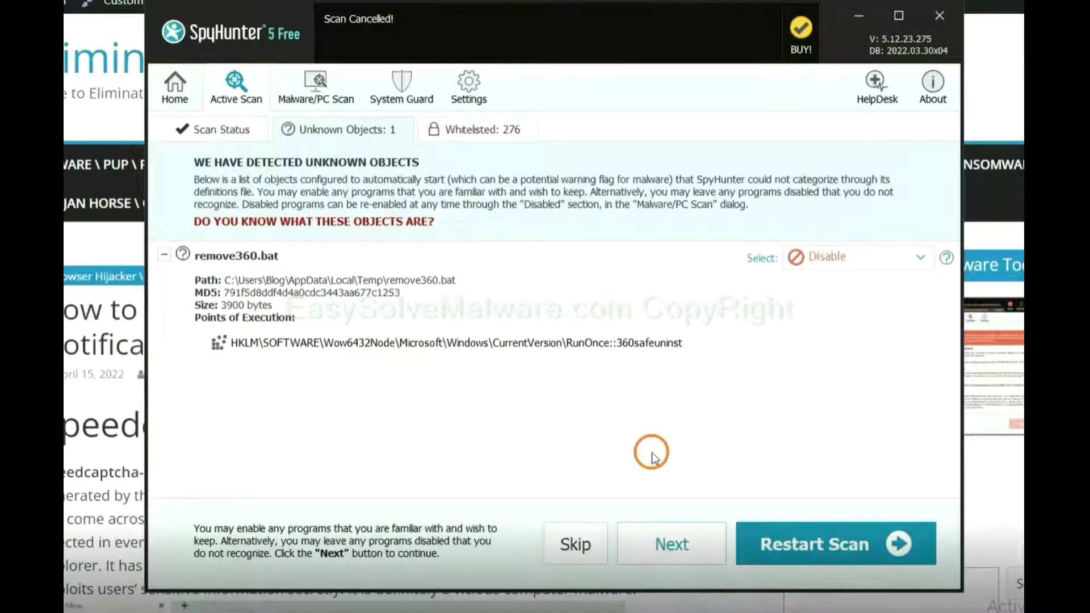
left_click(670, 540)
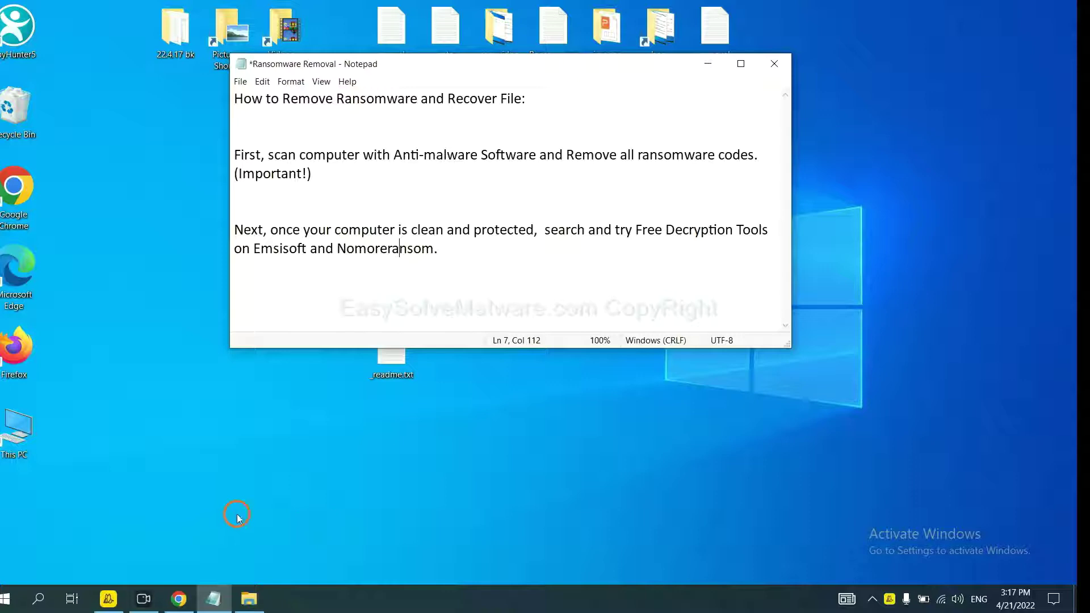
- Return to the jhdd File Virus guide and bring Step 4's Emsisoft and No More Ransom links into view
mouse_move(178, 599)
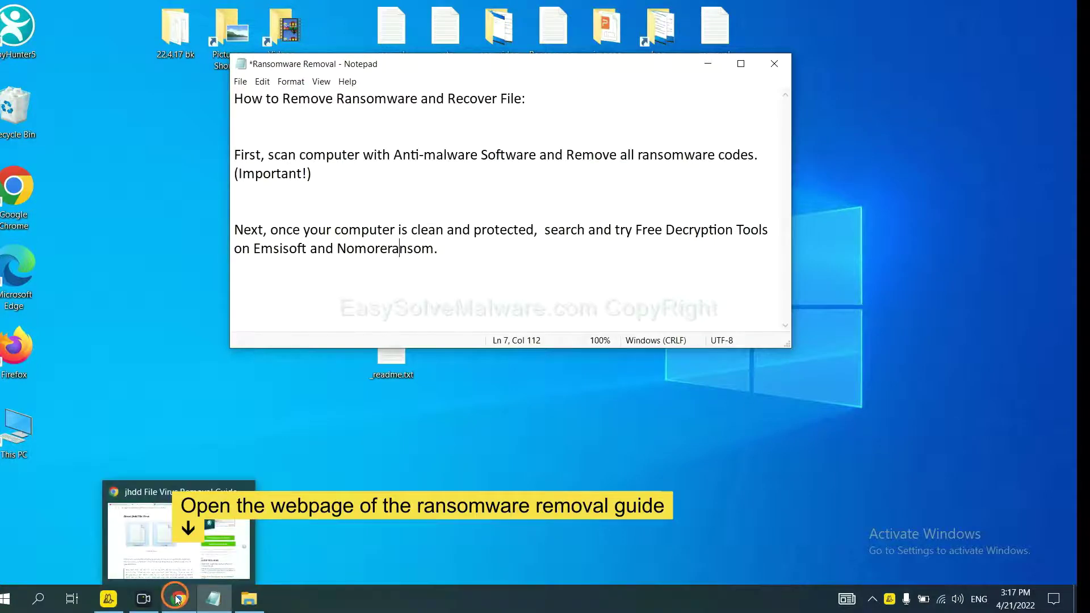
left_click(179, 534)
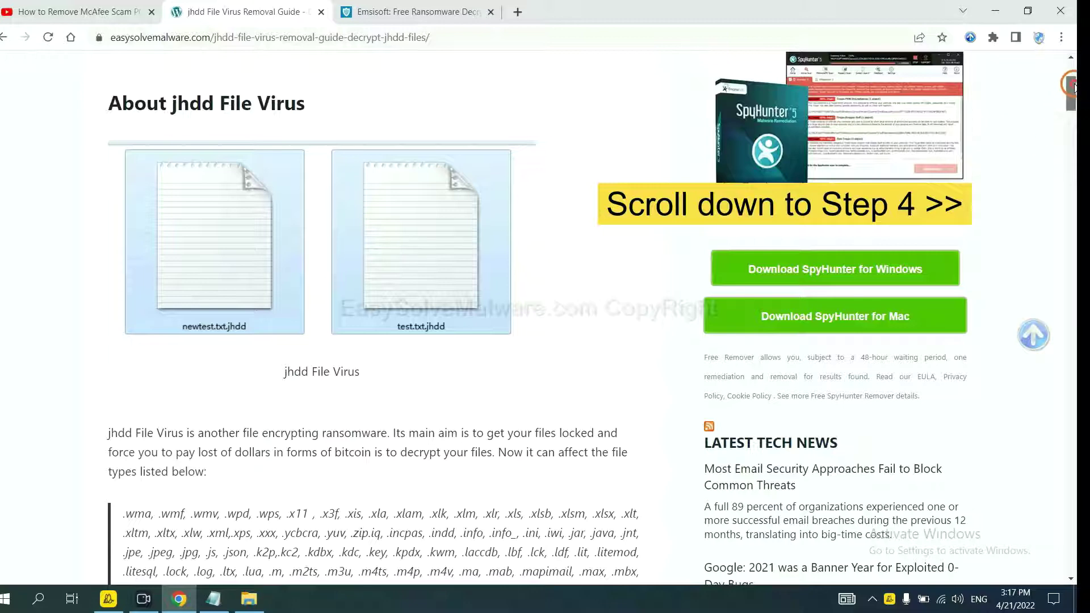
left_click_drag(1071, 86, 1064, 486)
left_click(340, 97)
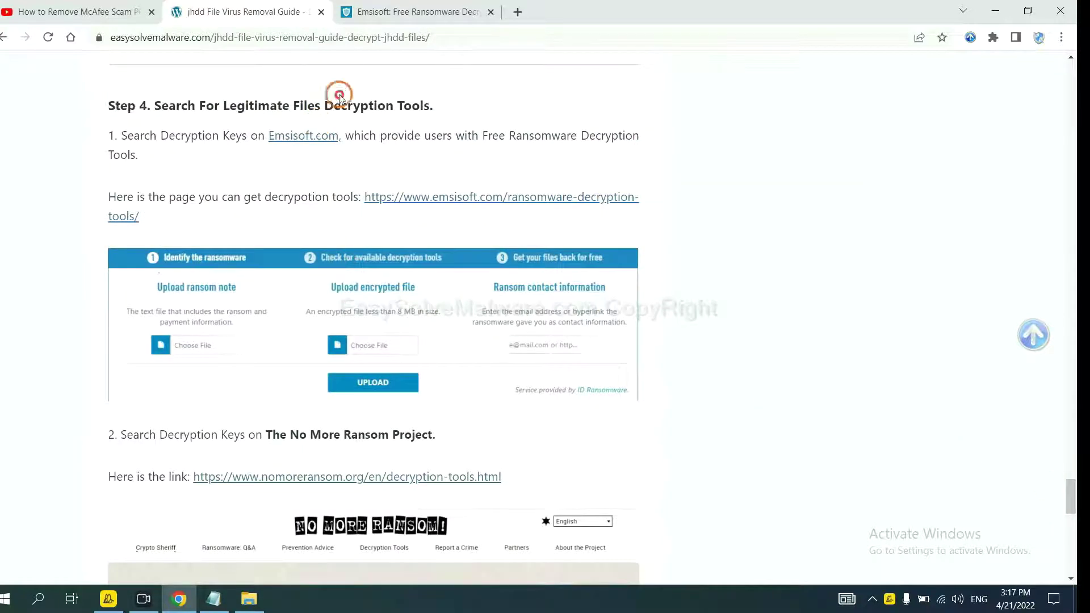
scroll(367, 221, "down", 3)
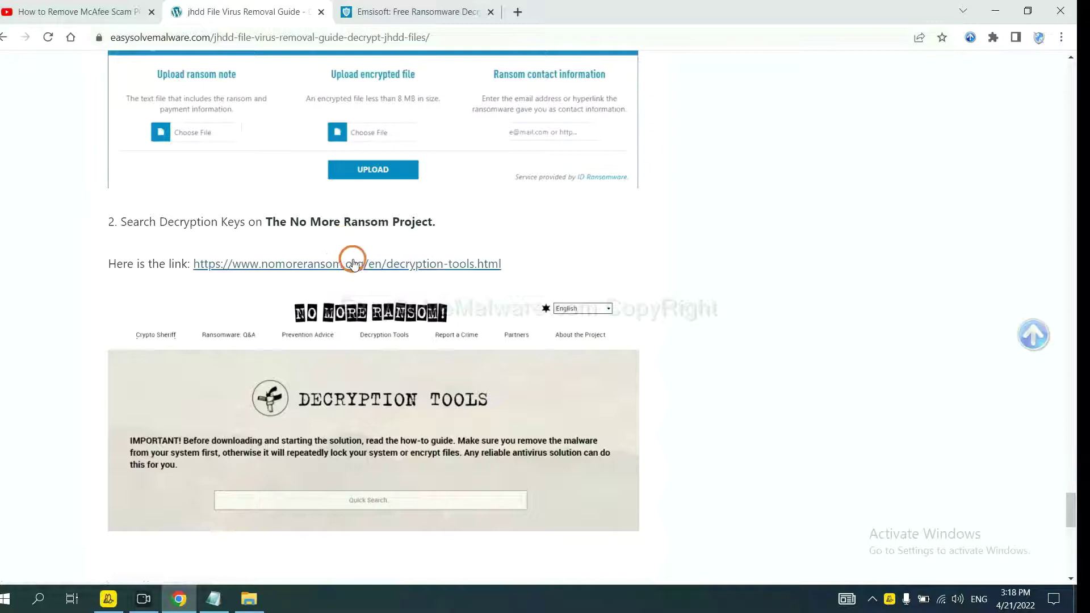
scroll(353, 263, "up", 5)
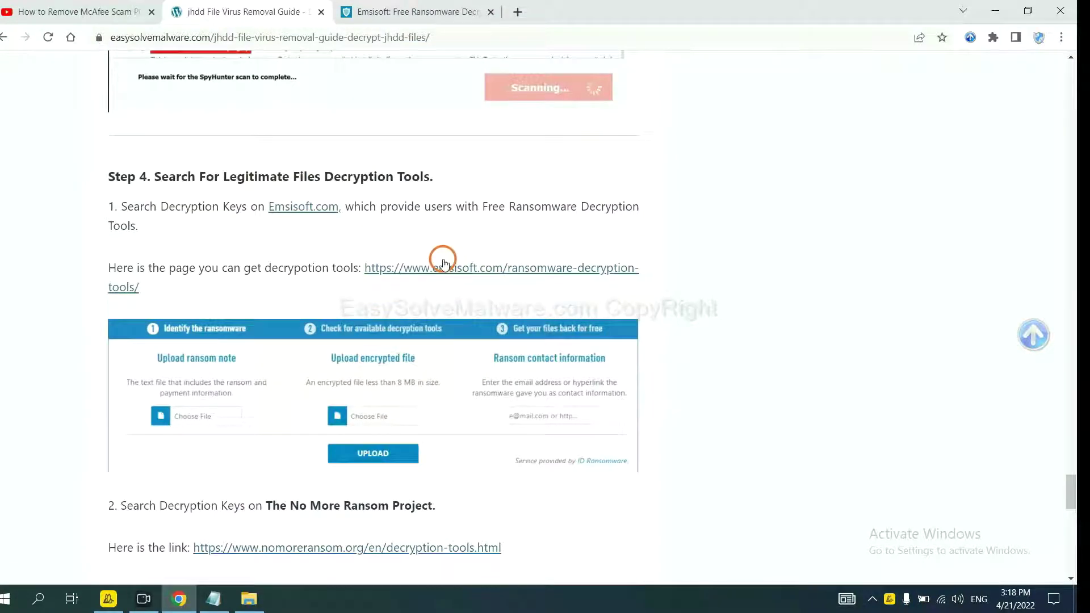
- Open Emsisoft's Free Ransomware Decryption Tools page and scroll to the ransom note upload options
left_click(445, 265)
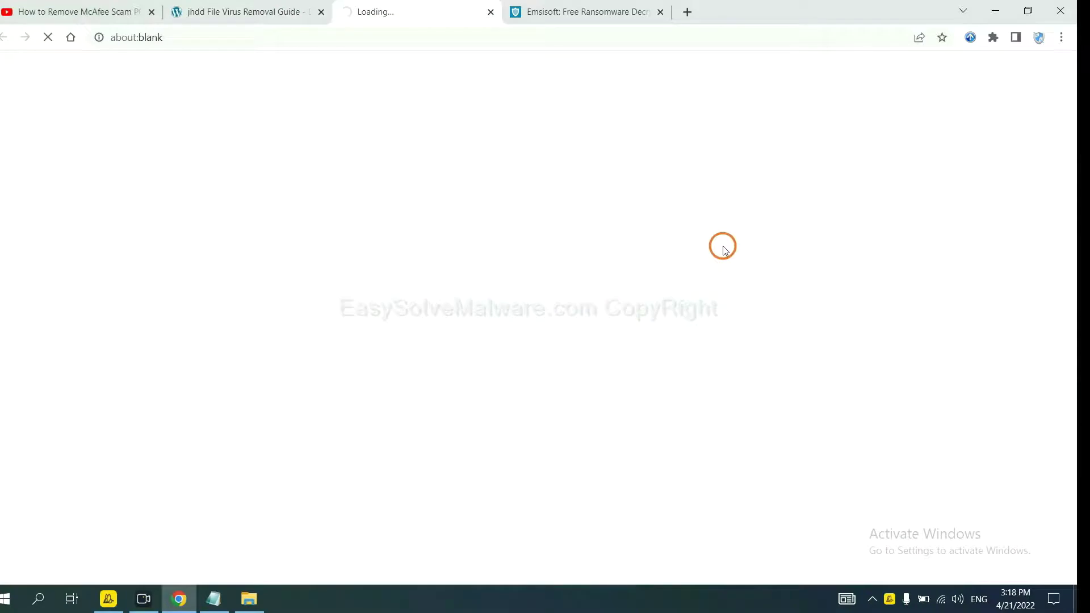
scroll(713, 243, "down", 4)
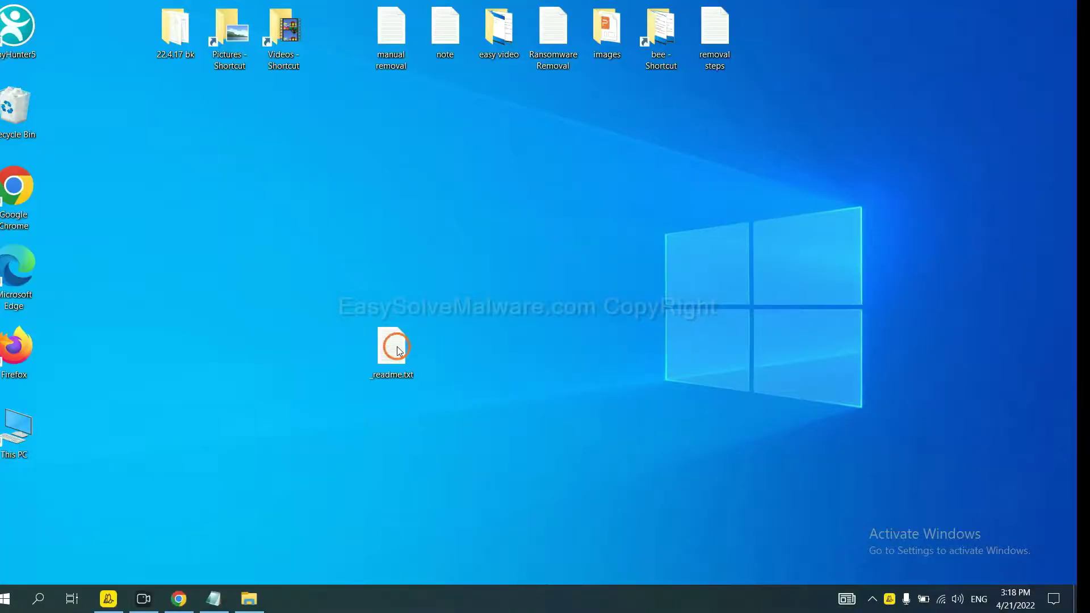
- Open the _readme.txt ransom note and copy its contact e-mail lines
double_click(394, 347)
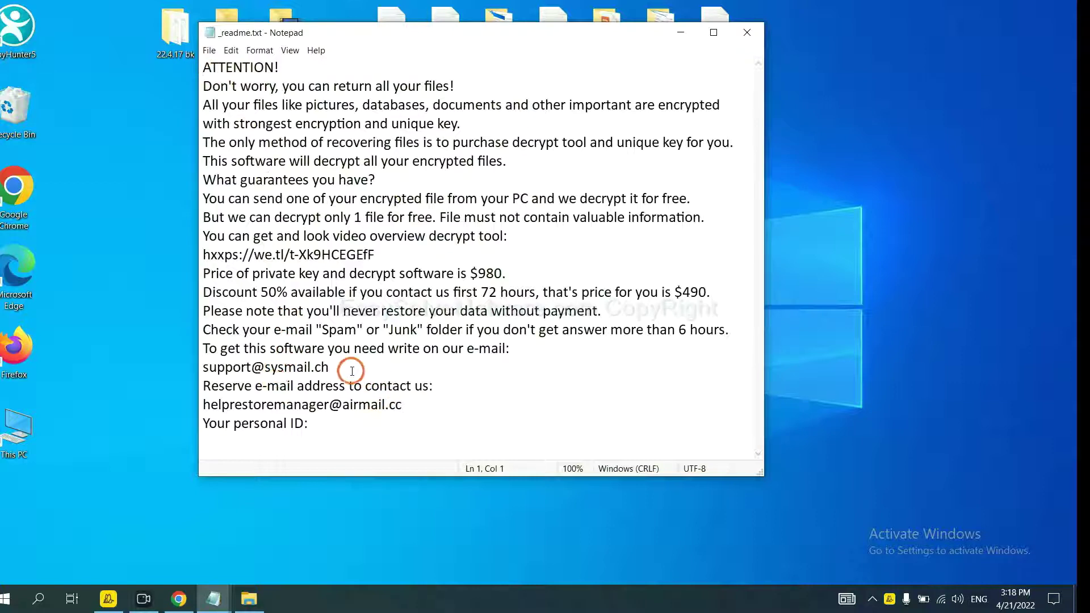
left_click_drag(363, 369, 176, 361)
key("ctrl+c")
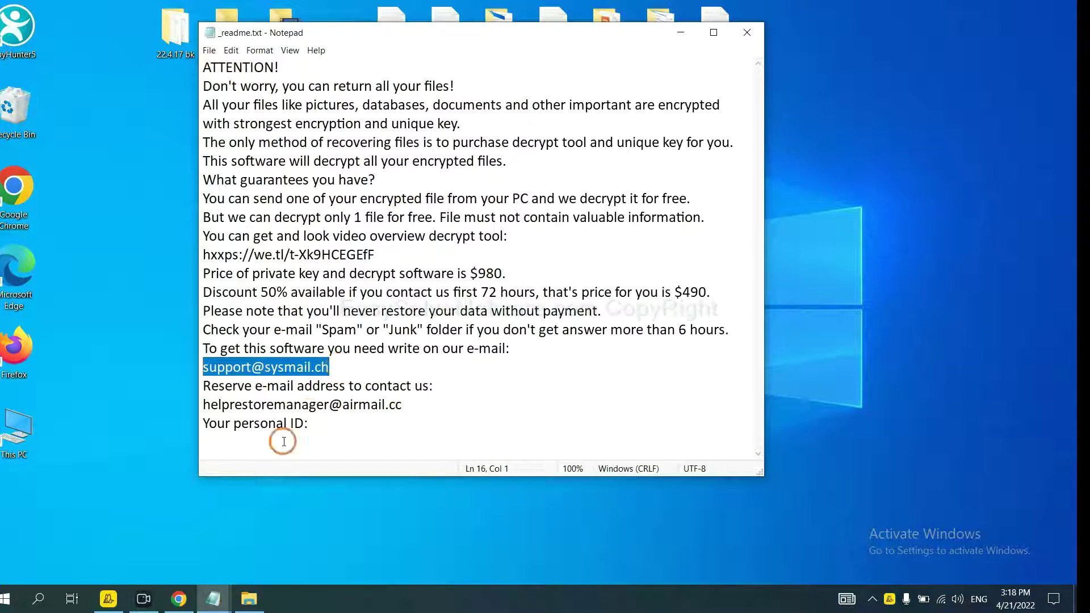
- Paste the copied contact e-mail into Emsisoft's Ransom contact information field and upload it
left_click(179, 605)
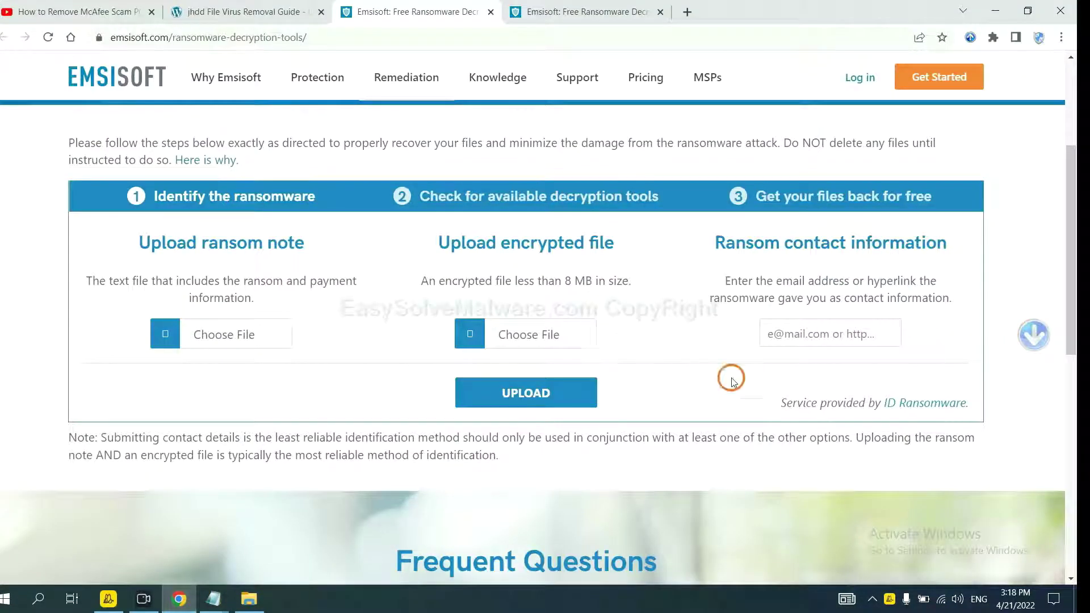
left_click(827, 334)
key("ctrl+v")
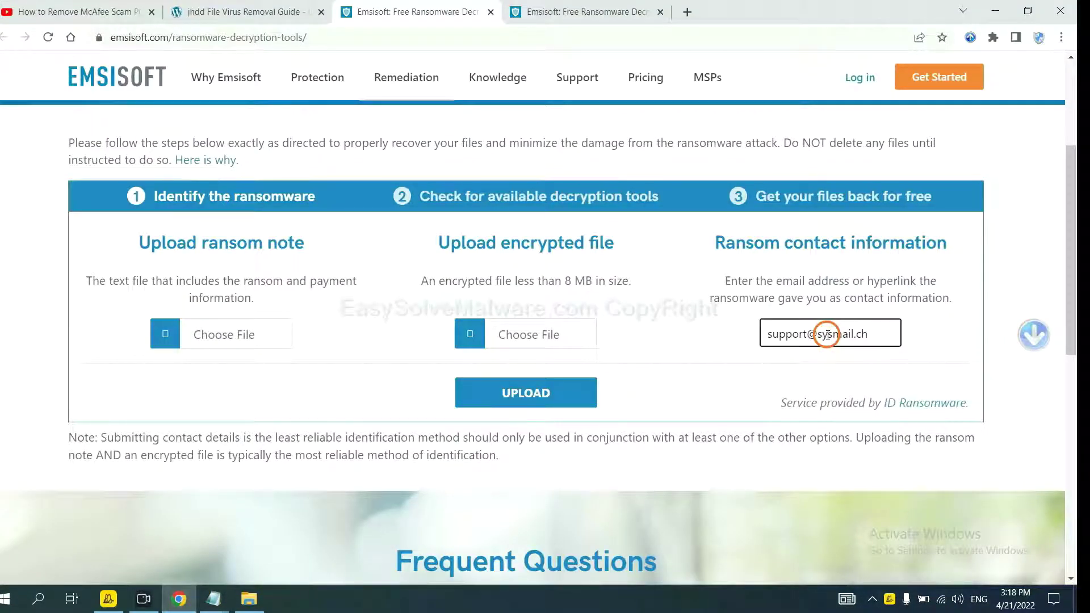
left_click(570, 391)
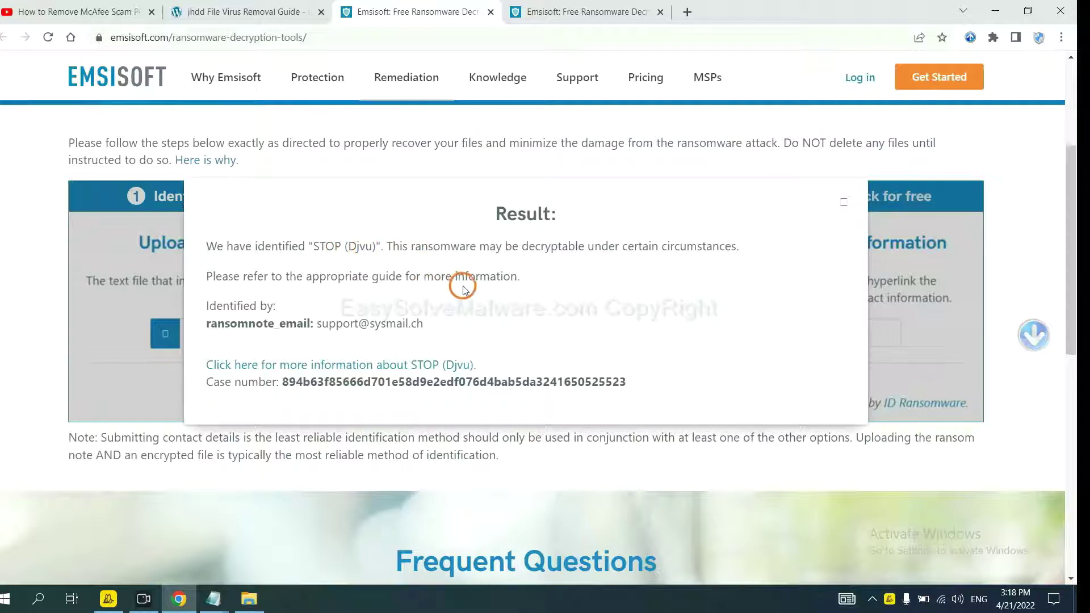
- Follow the STOP (Djvu) info link through the blog post to the Decryptor for STOP Djvu 1.0.0.5 page
left_click(351, 367)
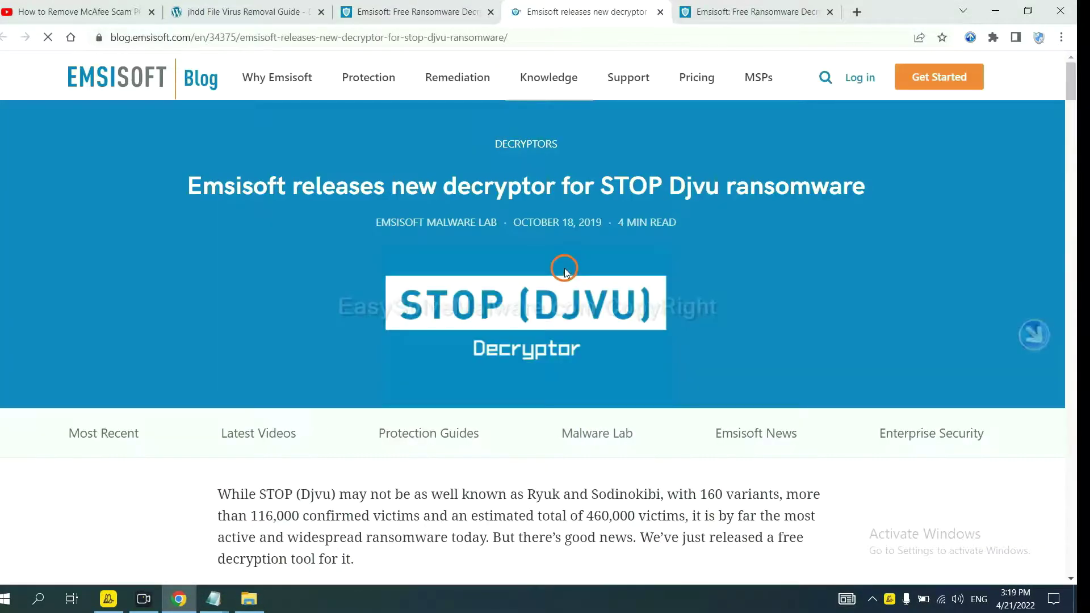
scroll(575, 260, "down", 2)
scroll(576, 259, "down", 10)
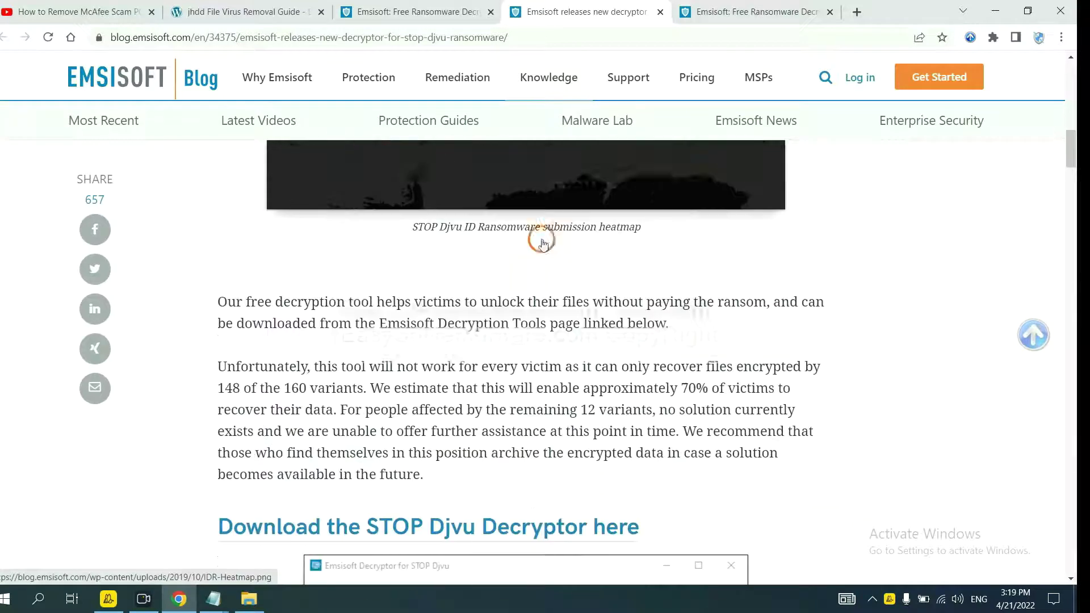
scroll(542, 242, "down", 13)
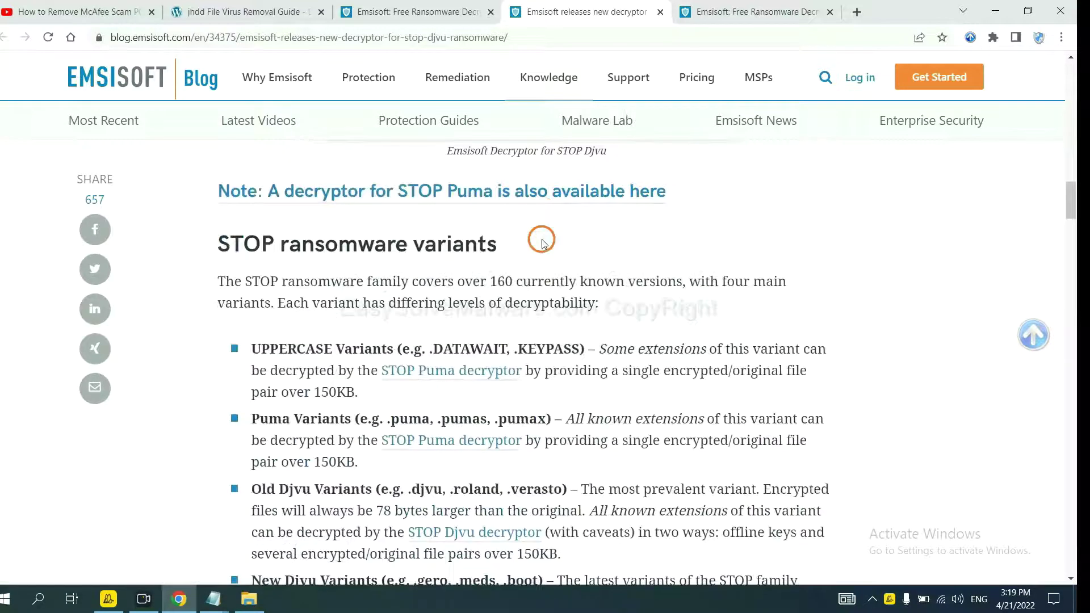
scroll(542, 241, "down", 2)
scroll(541, 236, "up", 2)
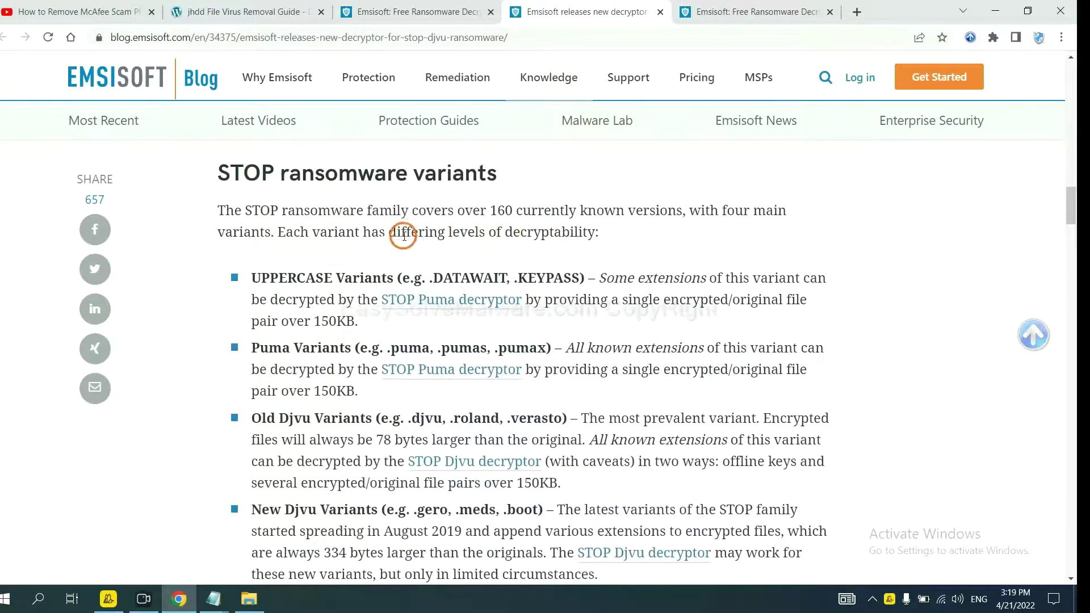
scroll(381, 262, "down", 1)
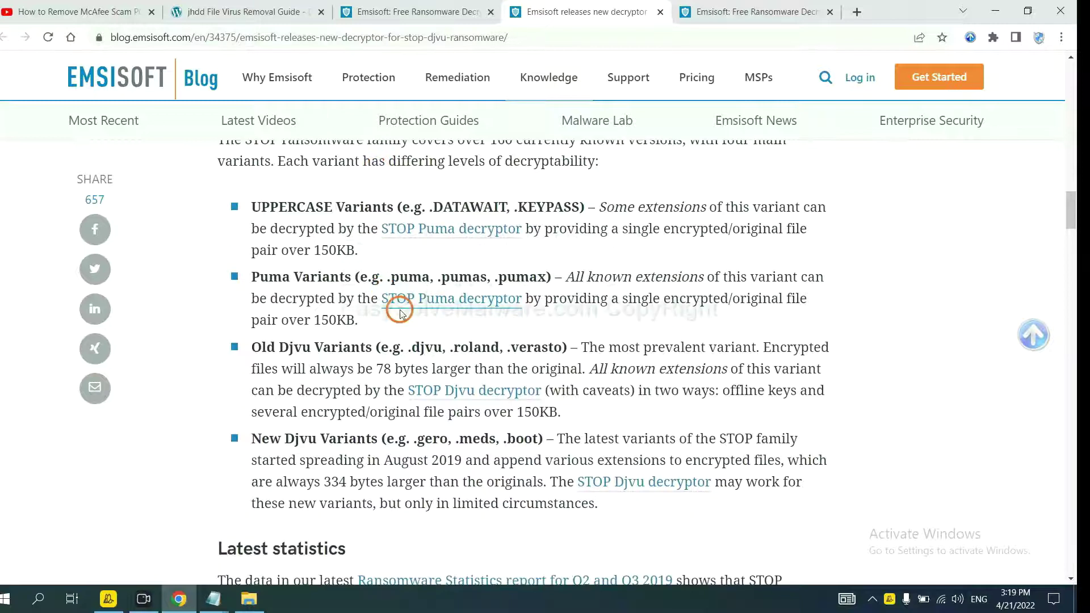
scroll(401, 312, "down", 2)
scroll(403, 298, "down", 1)
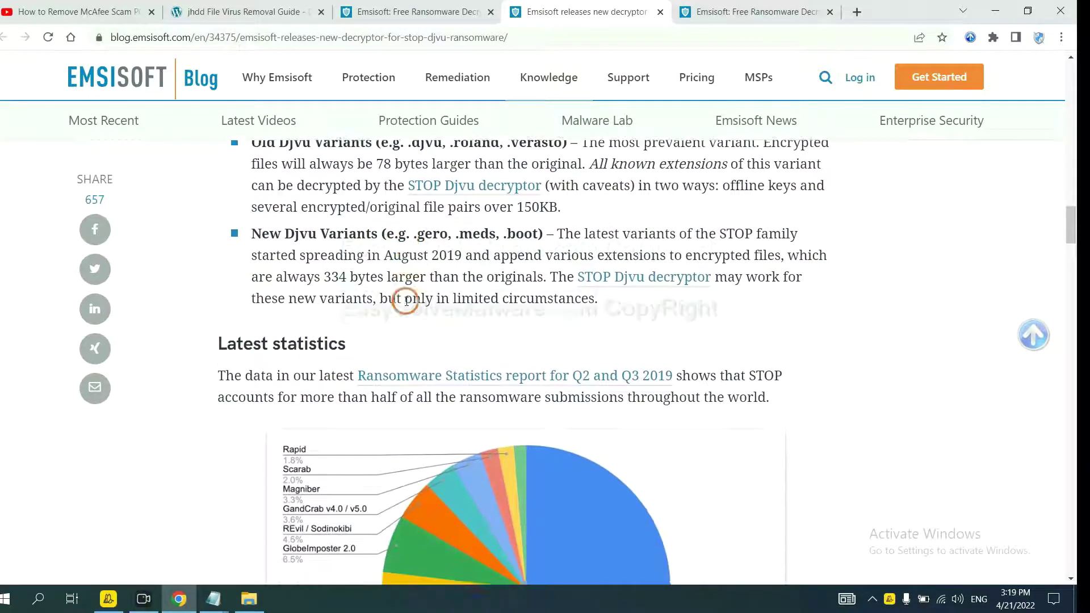
left_click(626, 275)
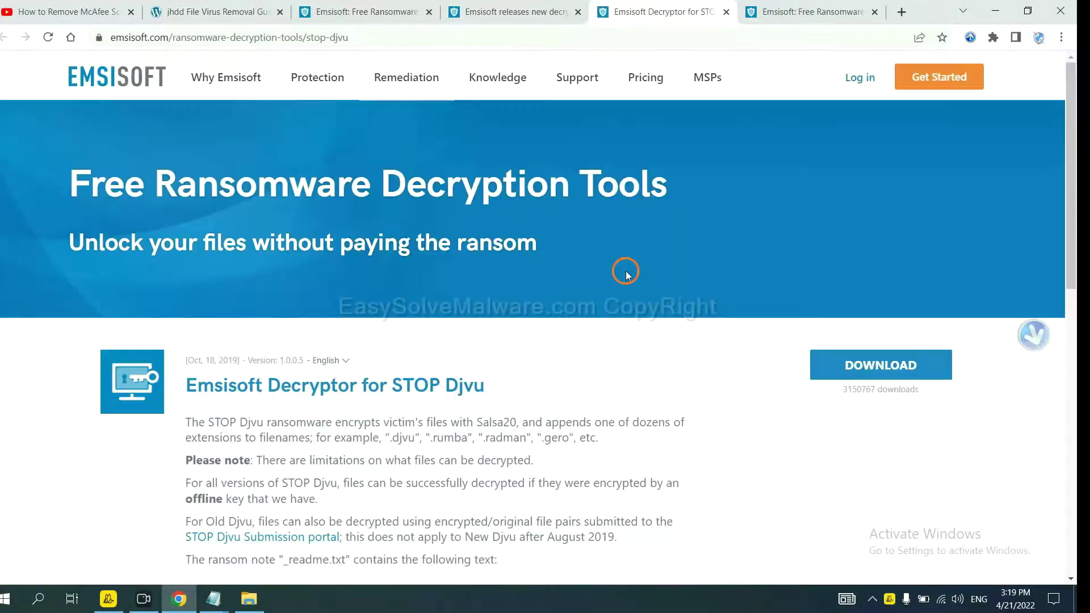
scroll(626, 275, "down", 3)
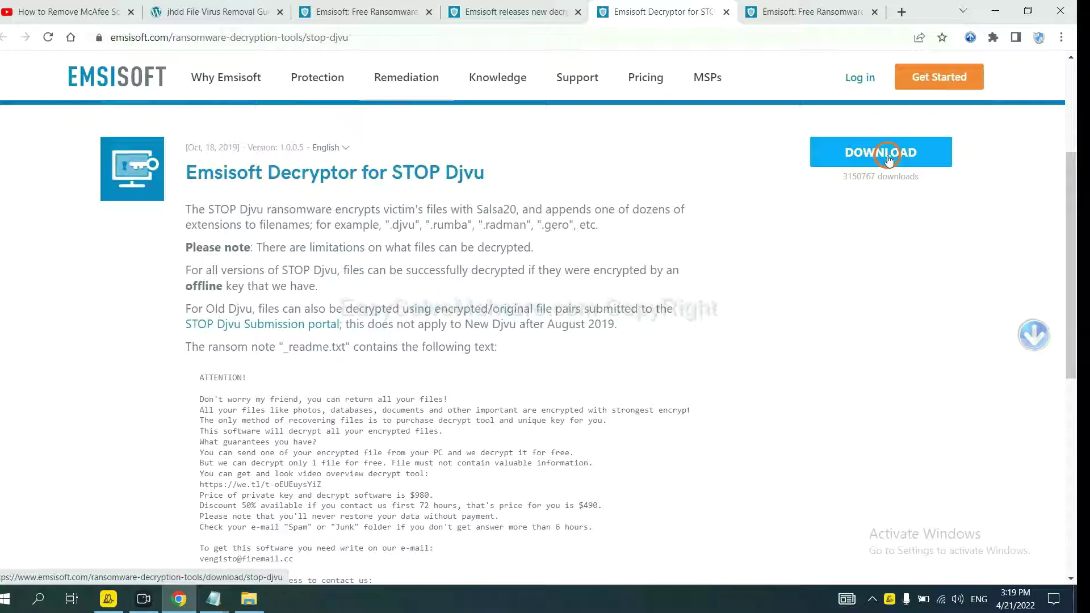
- Open the No More Ransom decryption tools page from the removal guide's decryption step
left_click(165, 12)
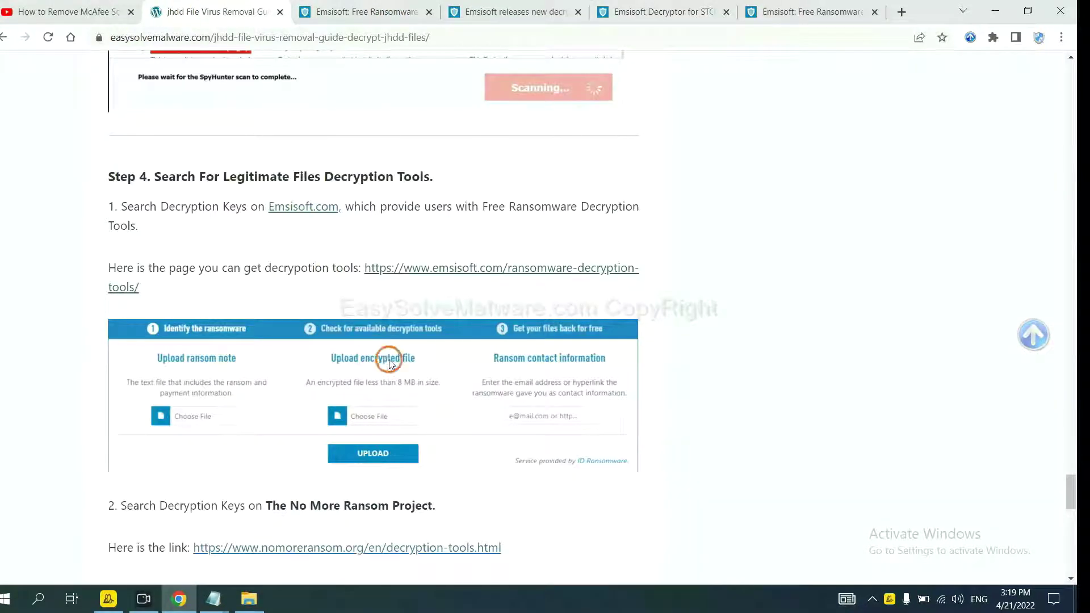
scroll(389, 360, "down", 5)
left_click(395, 196)
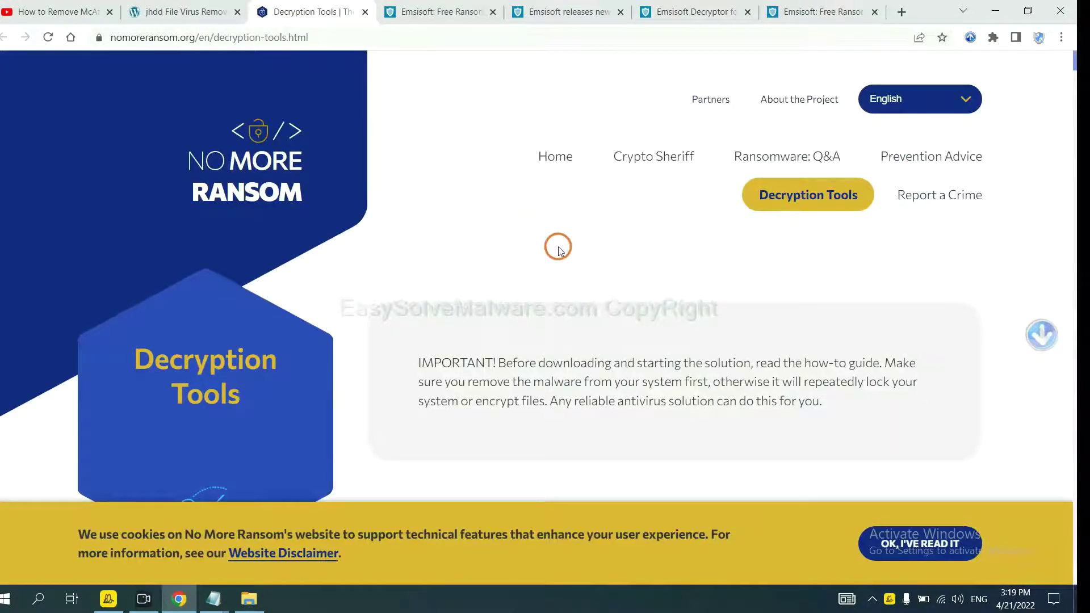
scroll(558, 250, "down", 4)
- Quick-search the decryption tools for 'djvu' and expand the djvu Ransom entry
left_click(542, 331)
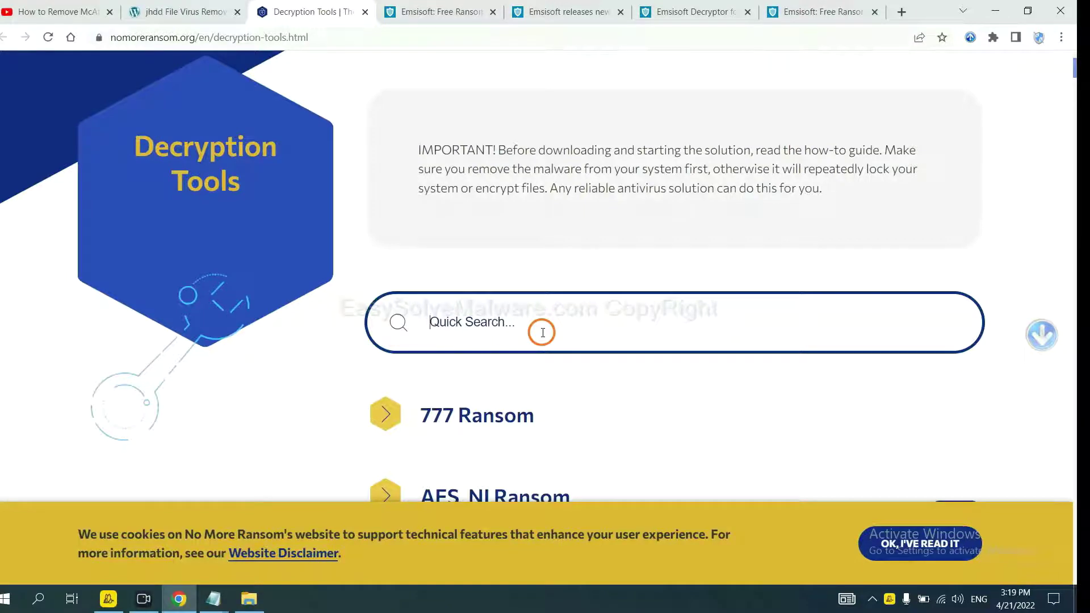
type("djv")
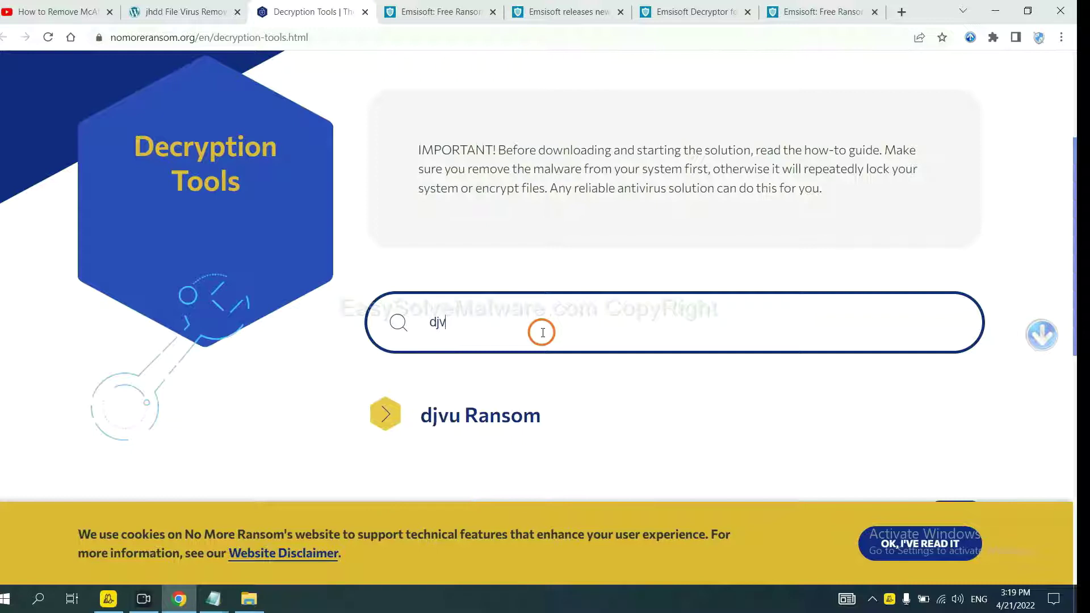
type("u")
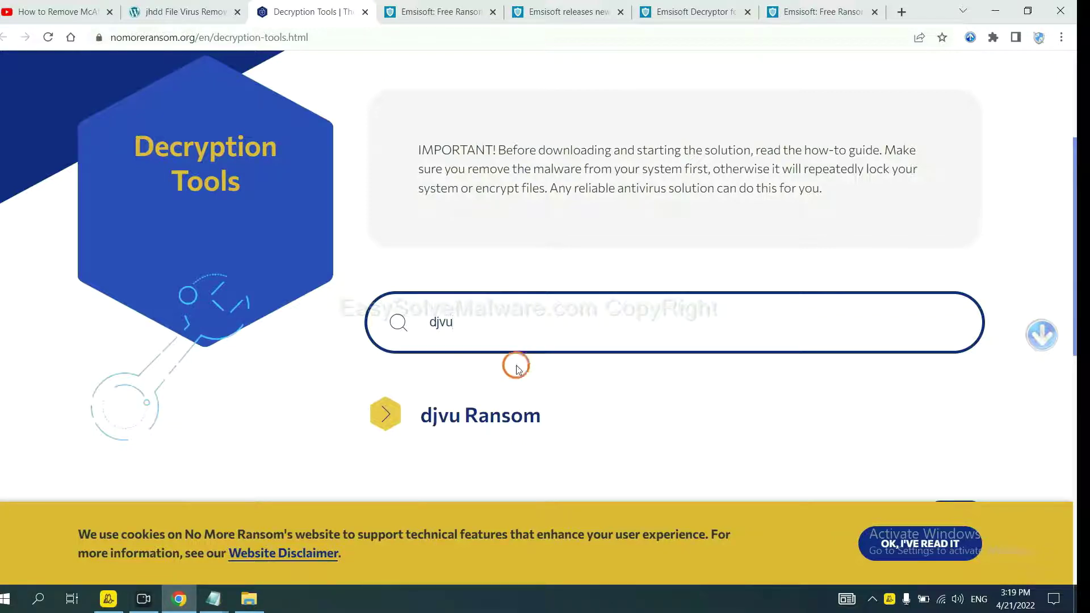
scroll(506, 398, "down", 1)
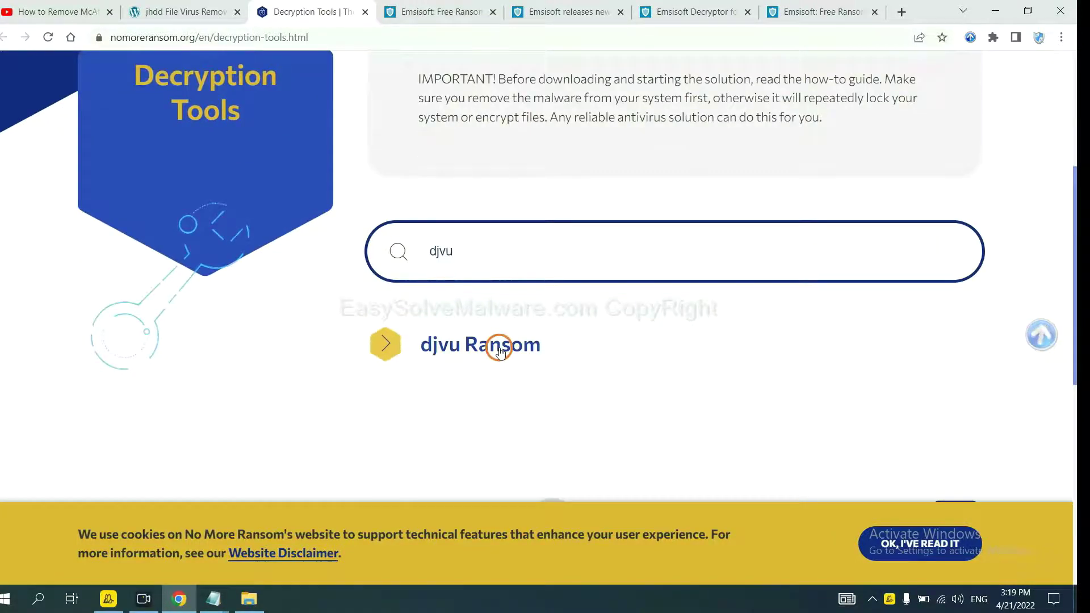
left_click(498, 345)
scroll(587, 392, "down", 3)
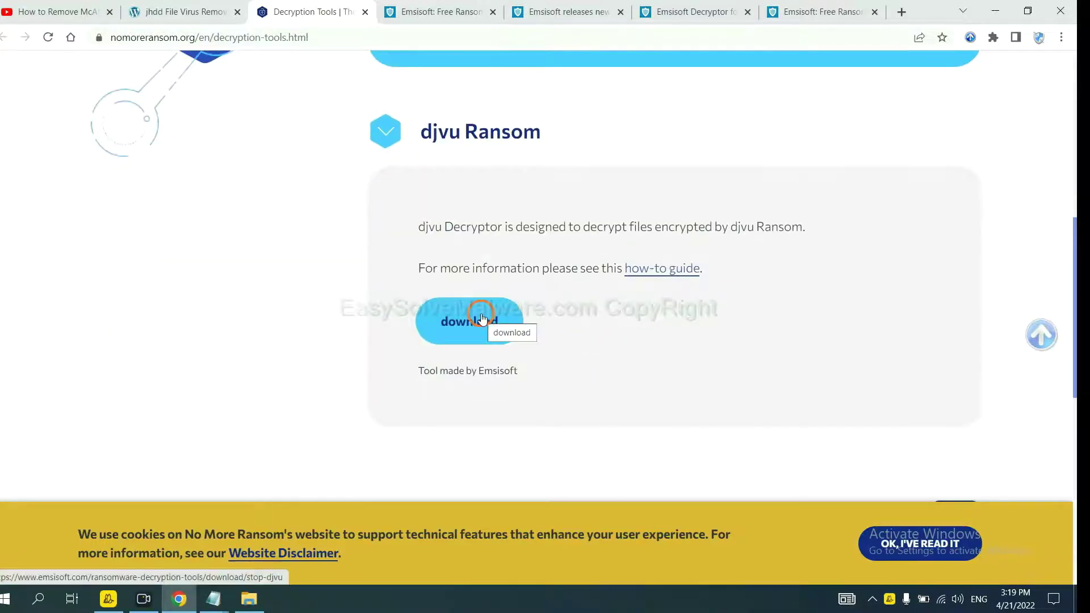
scroll(665, 316, "up", 8)
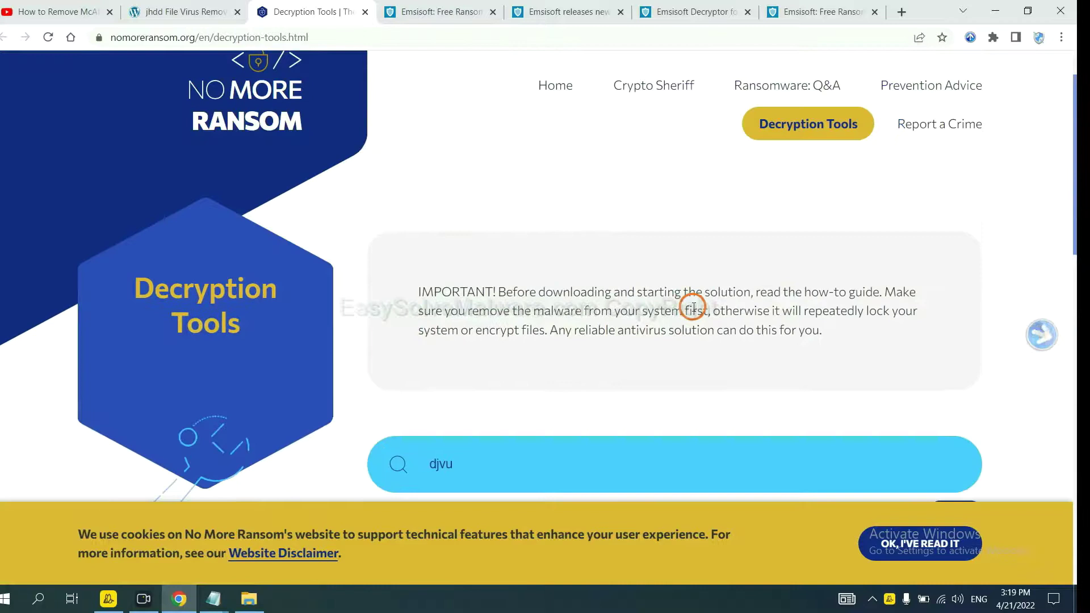